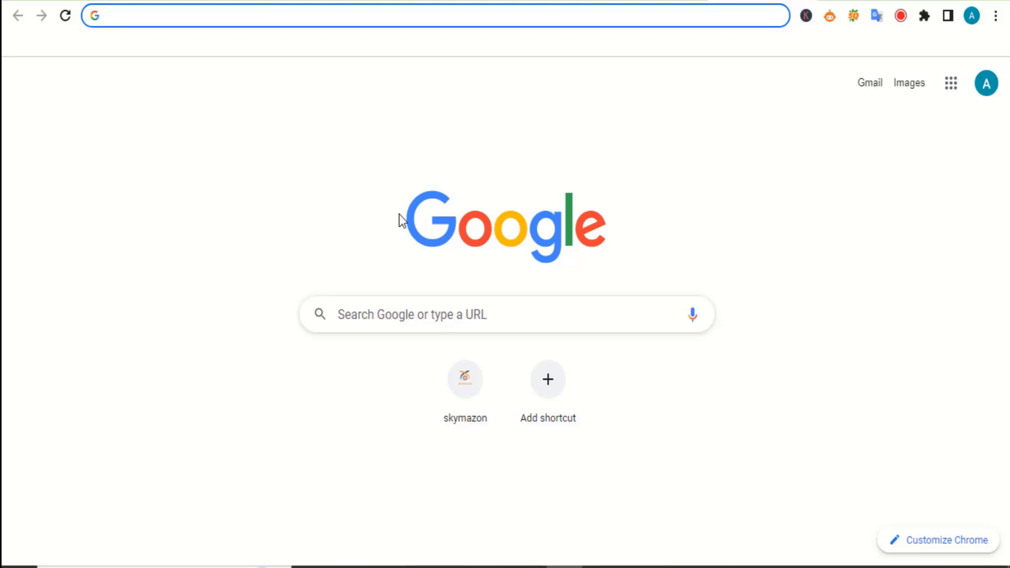
{"action": "type", "text": "nam"}
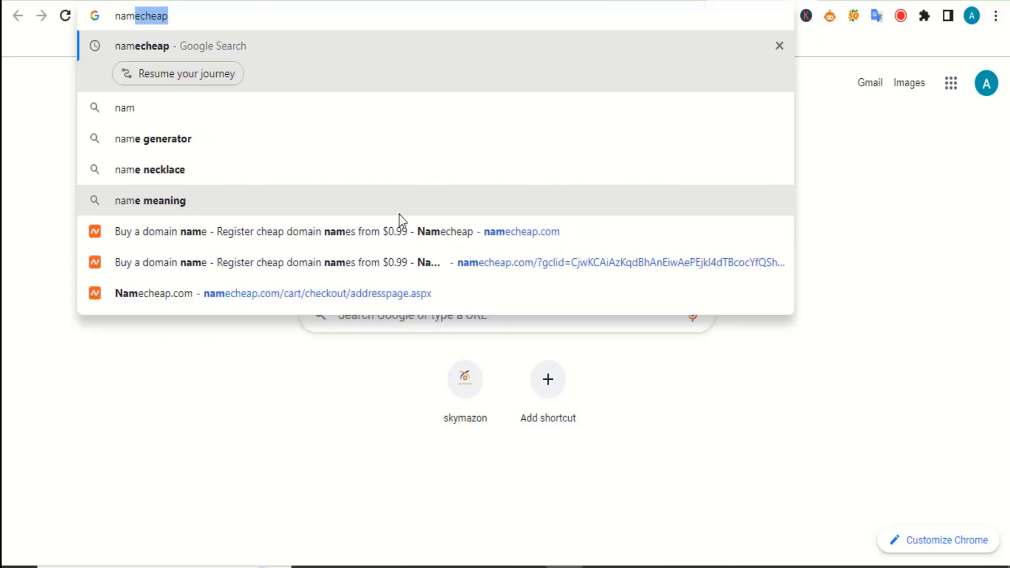
Run a web search for 'namecheap' and open the Namecheap home page
{"action": "key", "text": "Return"}
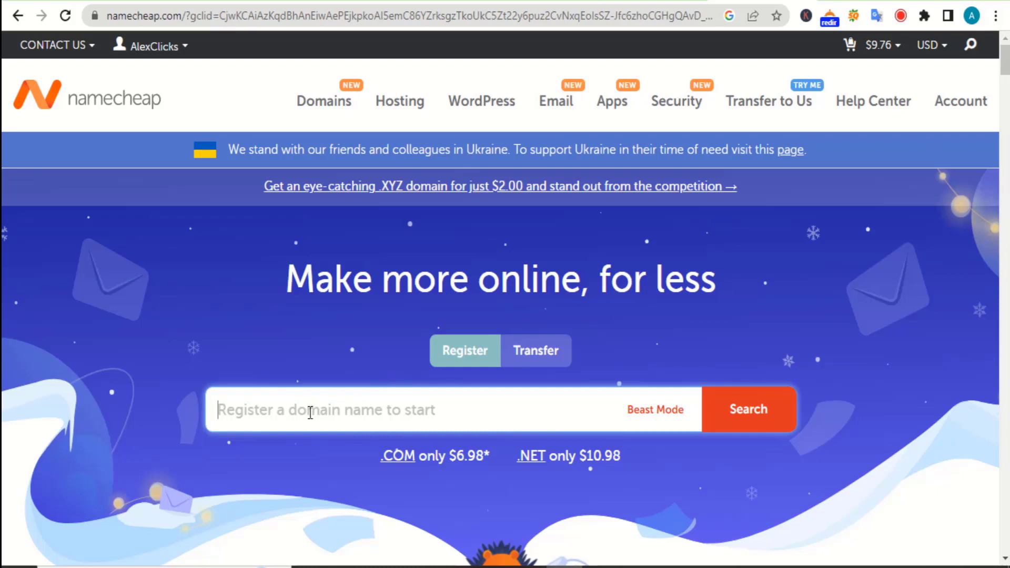
{"action": "type", "text": "find"}
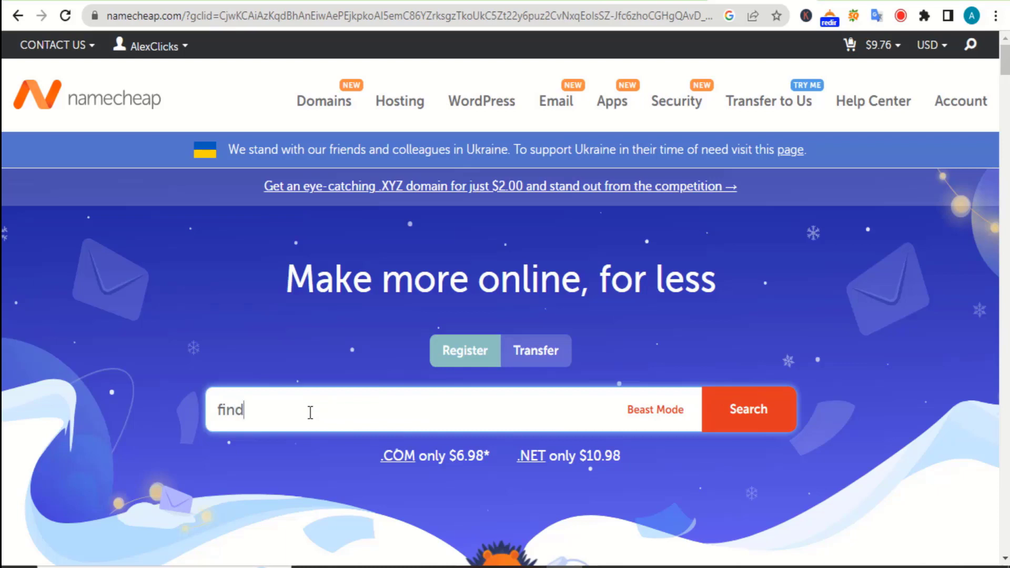
{"action": "type", "text": "bot"}
{"action": "type", "text": "4.com"}
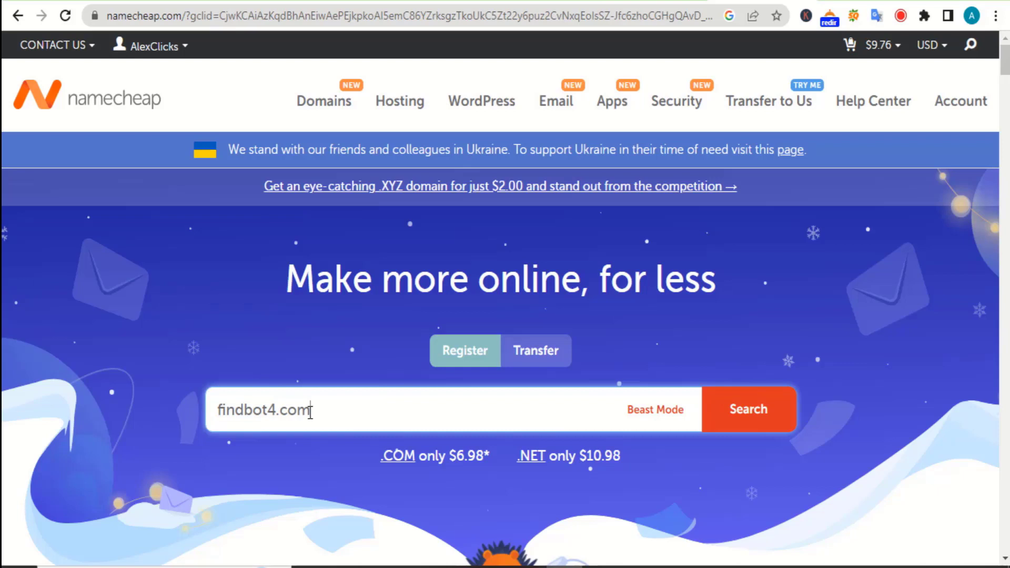
Search Namecheap for findbot4.com, which shows as available at $9.58/yr
{"action": "left_click", "coordinate": [734, 432]}
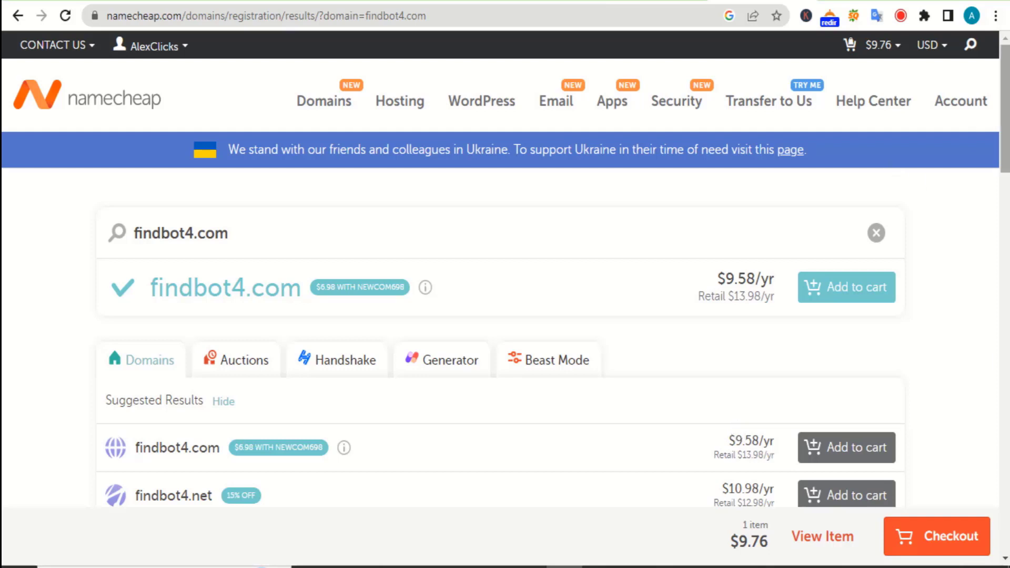
{"action": "scroll", "coordinate": [505, 315], "scroll_direction": "down", "scroll_amount": 1}
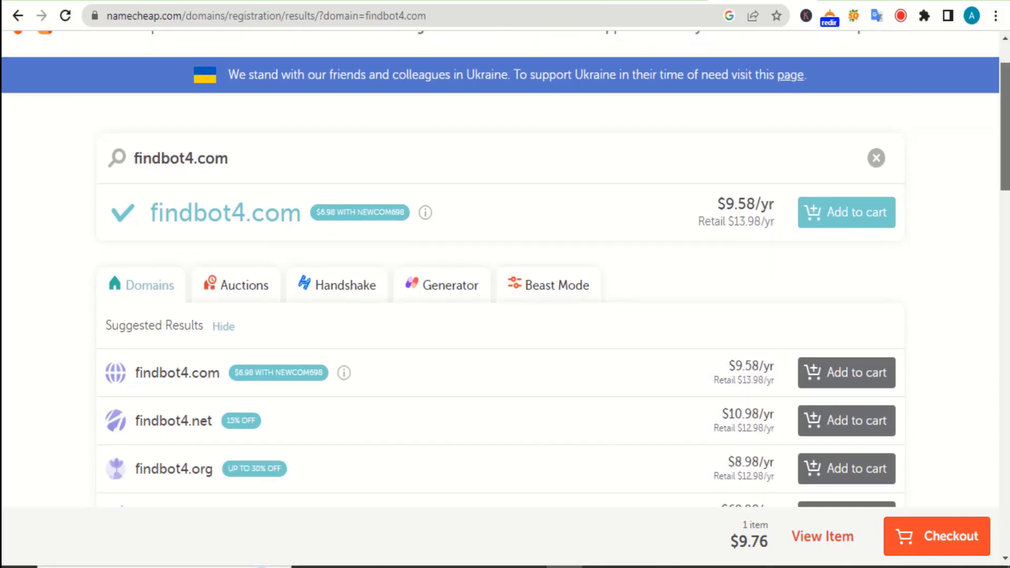
Add findbot4.com from the search results, bringing the cart to 2 items, $19.52
{"action": "left_click", "coordinate": [836, 219]}
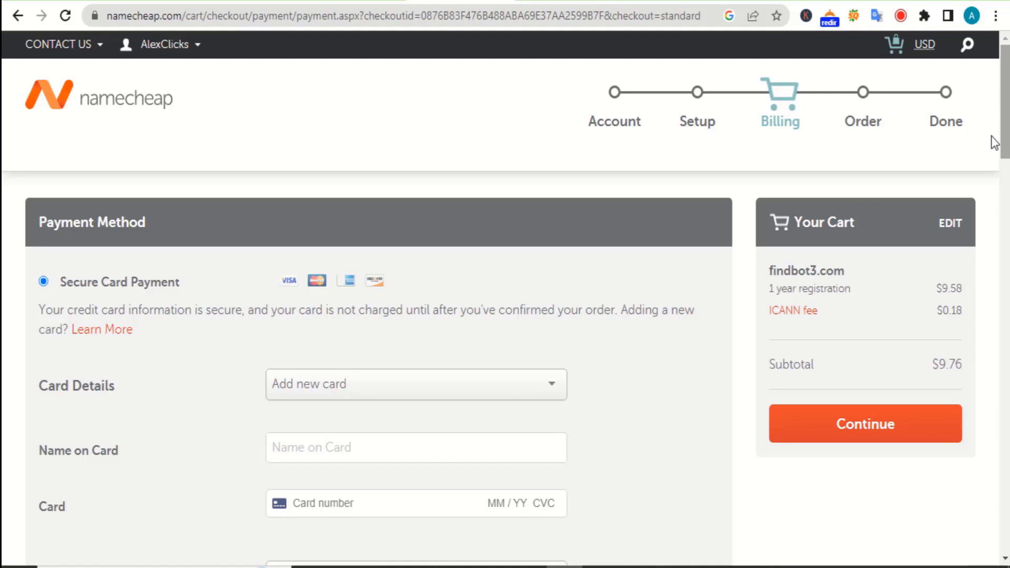
{"action": "left_click_drag", "start_coordinate": [1004, 142], "coordinate": [1004, 332]}
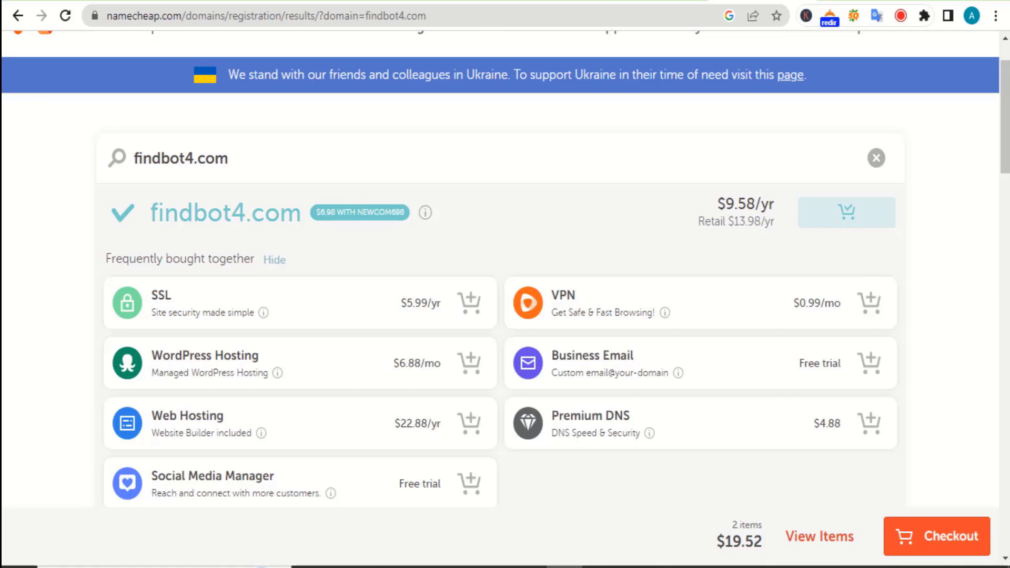
{"action": "scroll", "coordinate": [505, 268], "scroll_direction": "down", "scroll_amount": 3}
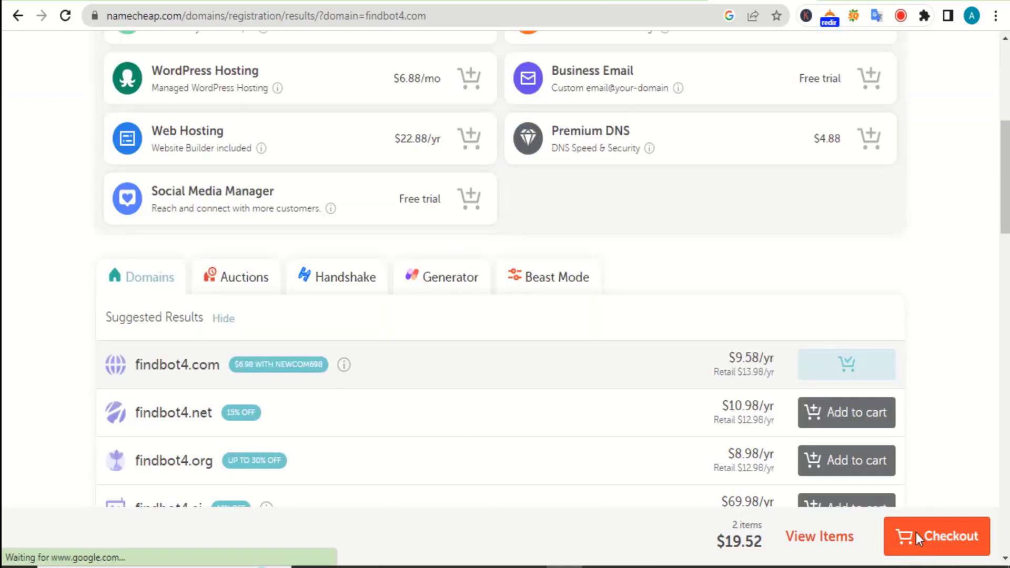
{"action": "scroll", "coordinate": [915, 532], "scroll_direction": "down", "scroll_amount": 2}
Go to checkout to see the cart with findbot3.com and another domain, $19.52 subtotal
{"action": "left_click", "coordinate": [931, 534]}
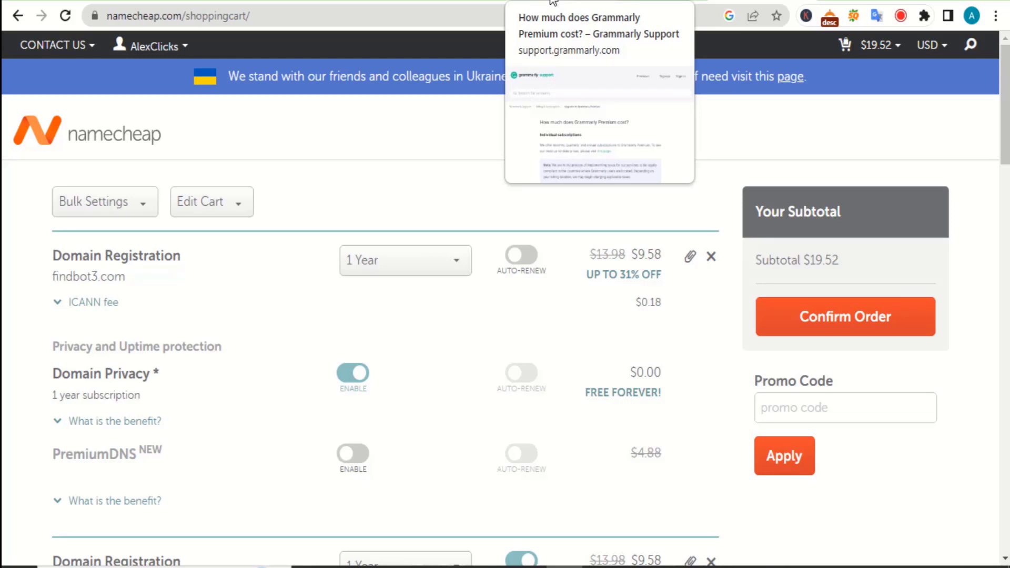
Switch to the Grammarly Support article on Grammarly Premium pricing
{"action": "left_click", "coordinate": [551, 1]}
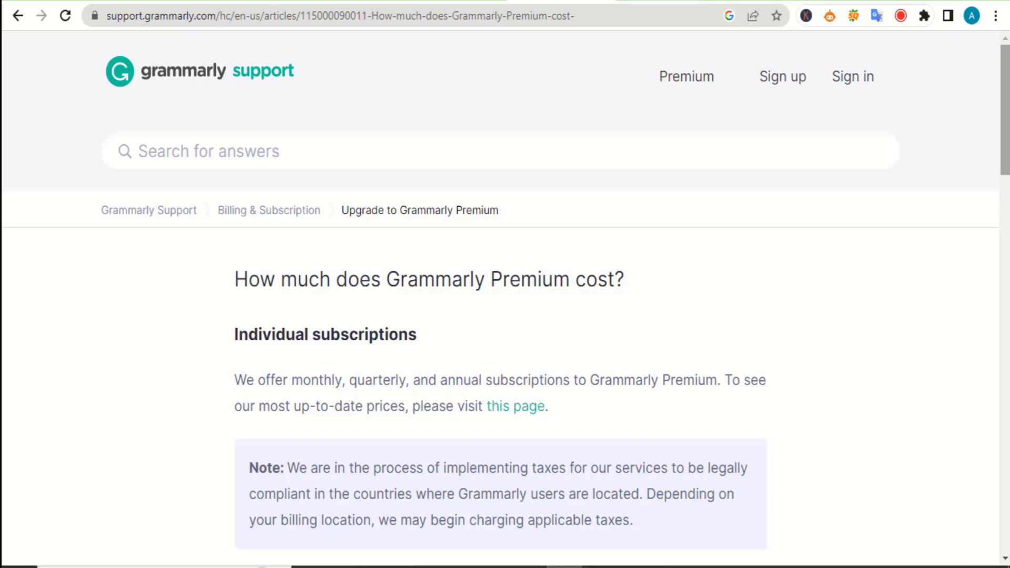
{"action": "scroll", "coordinate": [504, 316], "scroll_direction": "down", "scroll_amount": 1}
{"action": "scroll", "coordinate": [505, 316], "scroll_direction": "down", "scroll_amount": 1}
{"action": "scroll", "coordinate": [505, 316], "scroll_direction": "down", "scroll_amount": 1}
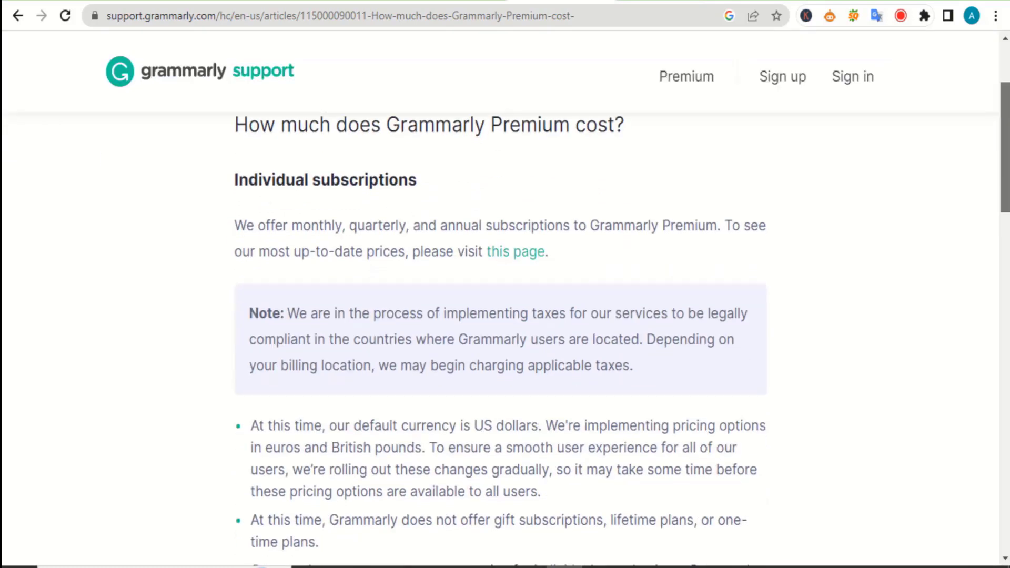
{"action": "scroll", "coordinate": [505, 316], "scroll_direction": "down", "scroll_amount": 2}
{"action": "scroll", "coordinate": [504, 316], "scroll_direction": "down", "scroll_amount": 3}
{"action": "scroll", "coordinate": [505, 316], "scroll_direction": "down", "scroll_amount": 2}
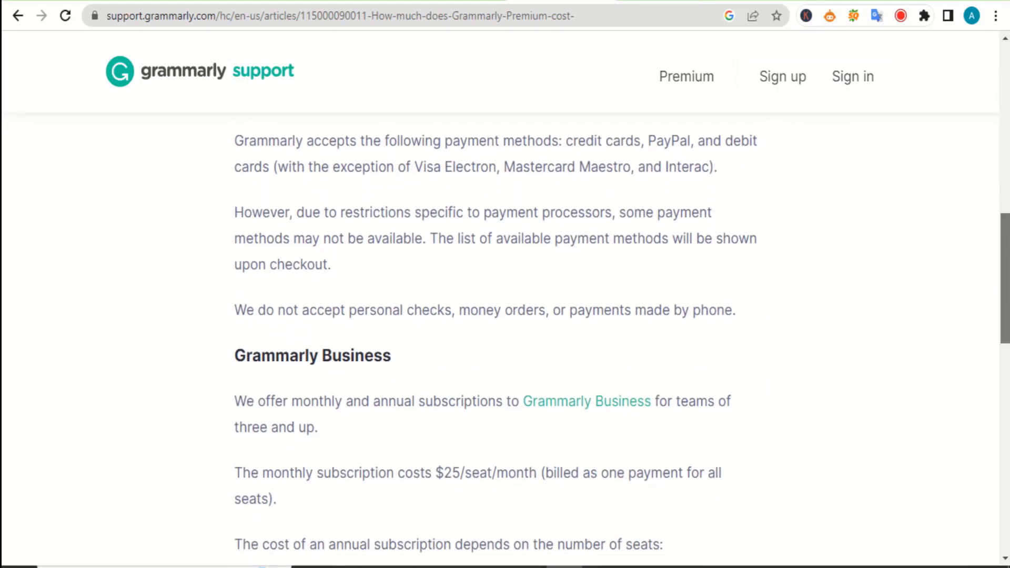
{"action": "scroll", "coordinate": [504, 315], "scroll_direction": "down", "scroll_amount": 3}
{"action": "scroll", "coordinate": [599, 271], "scroll_direction": "down", "scroll_amount": 1}
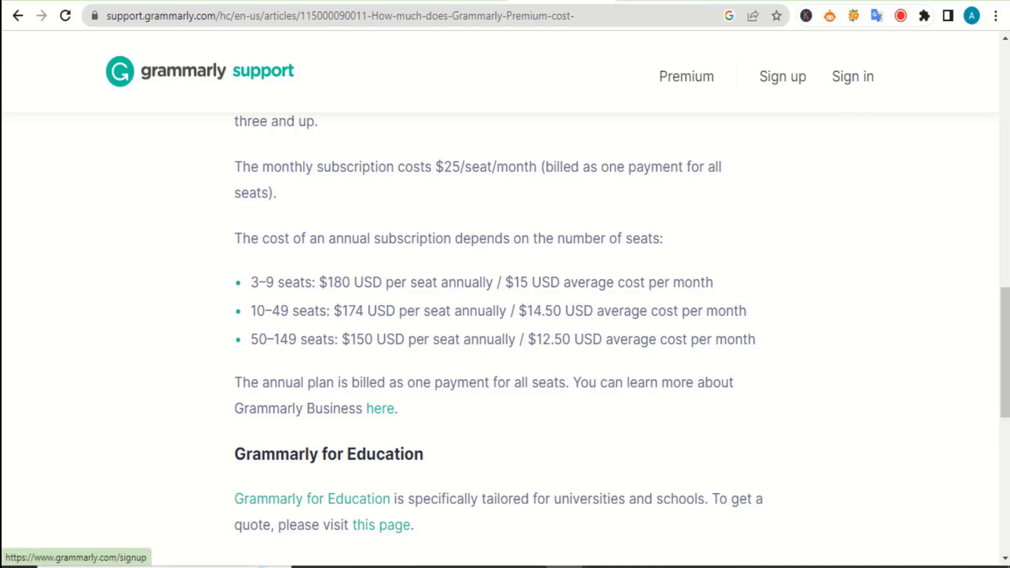
Search Google for 'grammarly' in a new tab and open Grammarly's sign-in page
{"action": "left_click", "coordinate": [781, 77]}
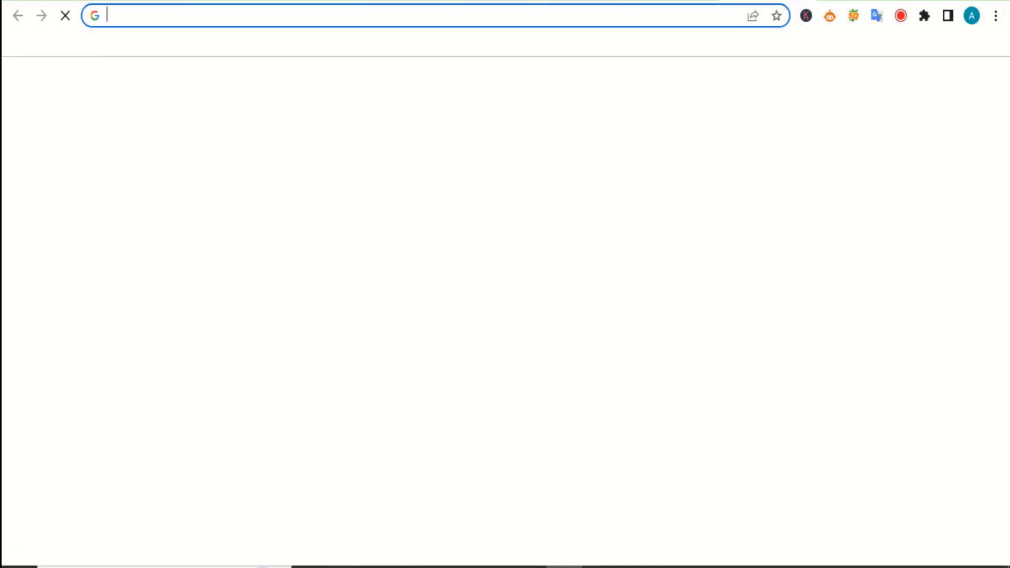
{"action": "type", "text": "gra"}
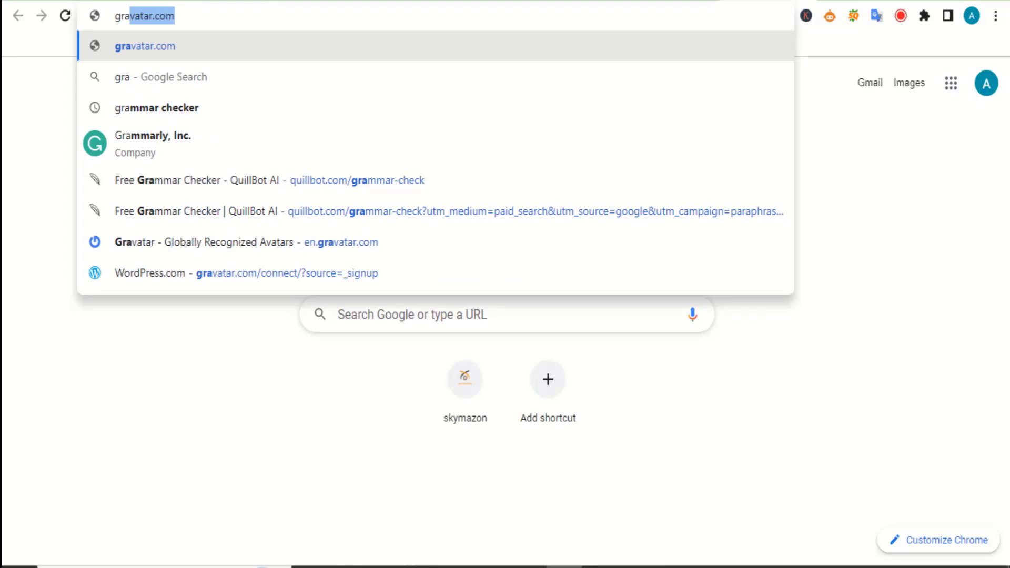
{"action": "type", "text": "mally"}
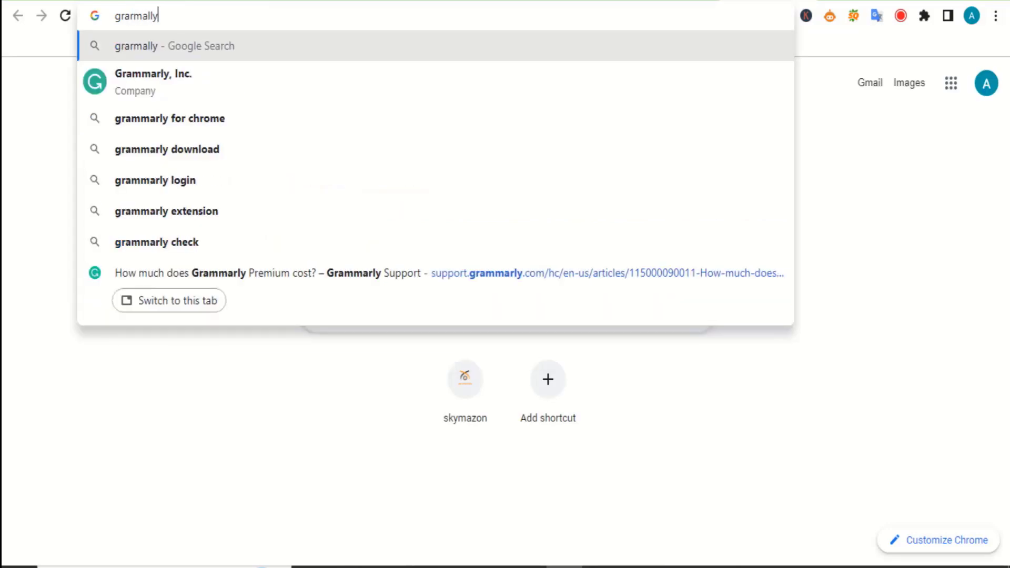
{"action": "key", "text": "Return"}
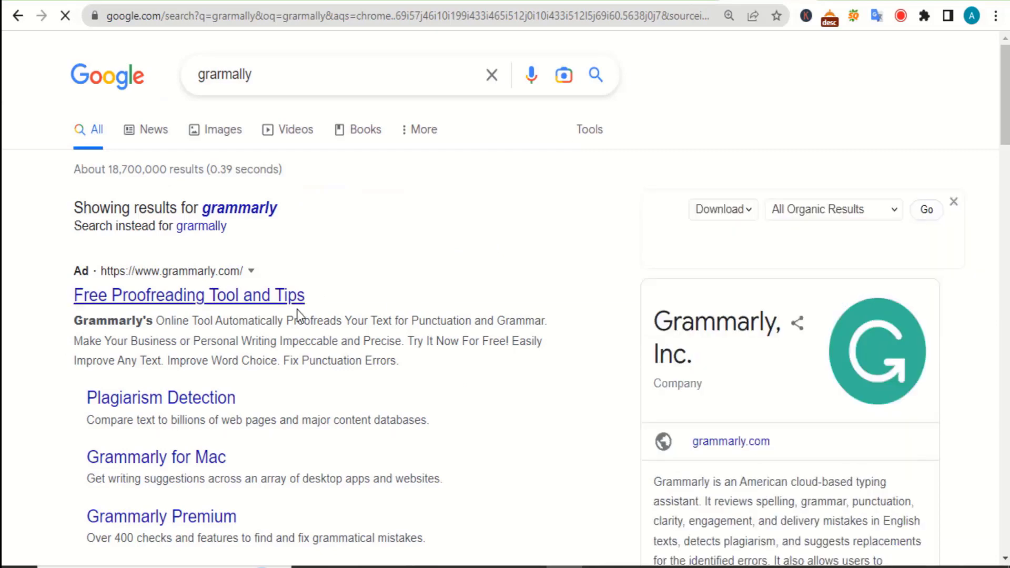
{"action": "scroll", "coordinate": [211, 423], "scroll_direction": "down", "scroll_amount": 4}
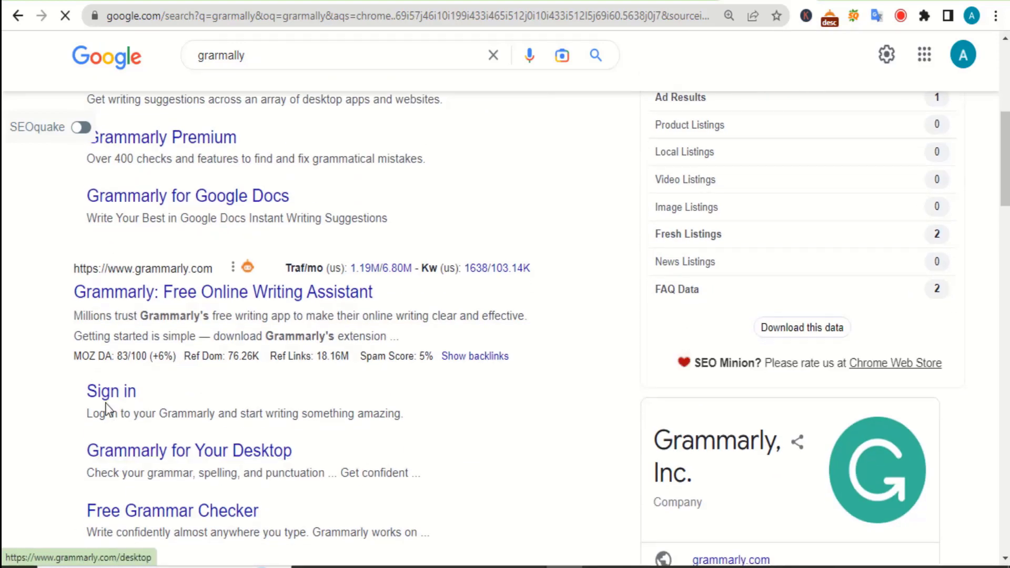
{"action": "left_click", "coordinate": [99, 398]}
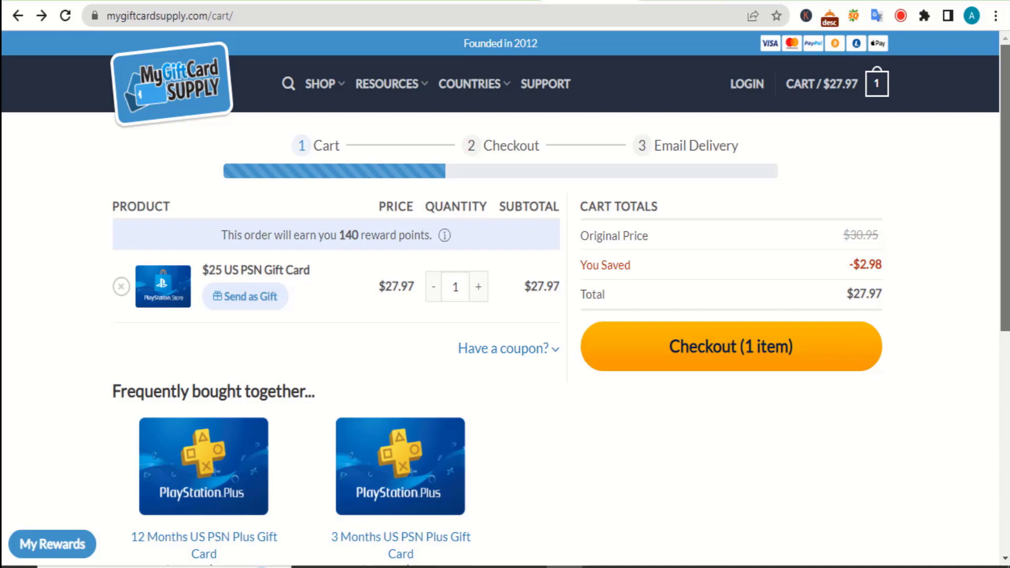
{"action": "scroll", "coordinate": [505, 300], "scroll_direction": "down", "scroll_amount": 3}
{"action": "scroll", "coordinate": [986, 131], "scroll_direction": "up", "scroll_amount": 2}
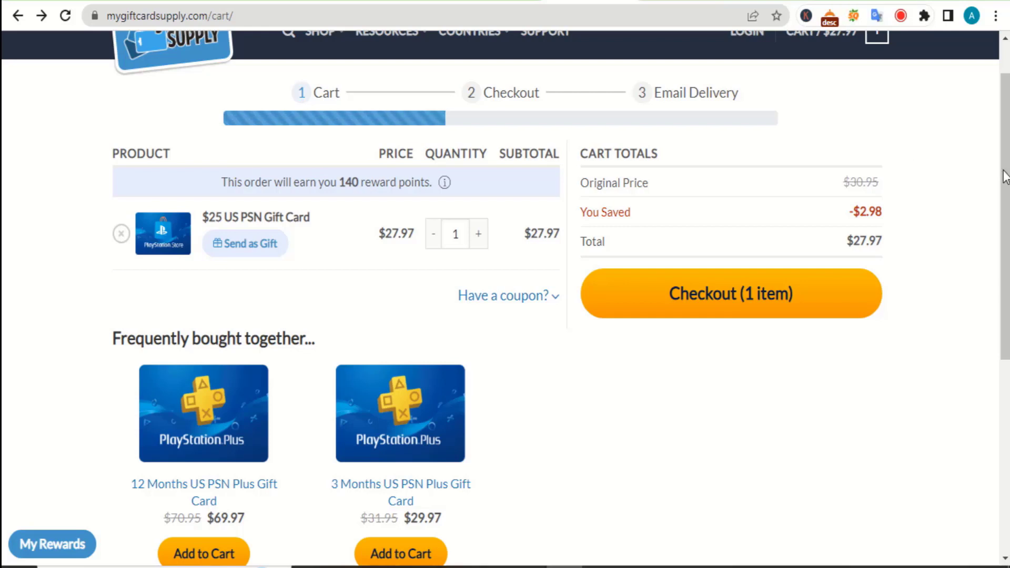
{"action": "left_click_drag", "start_coordinate": [1005, 185], "coordinate": [1004, 316]}
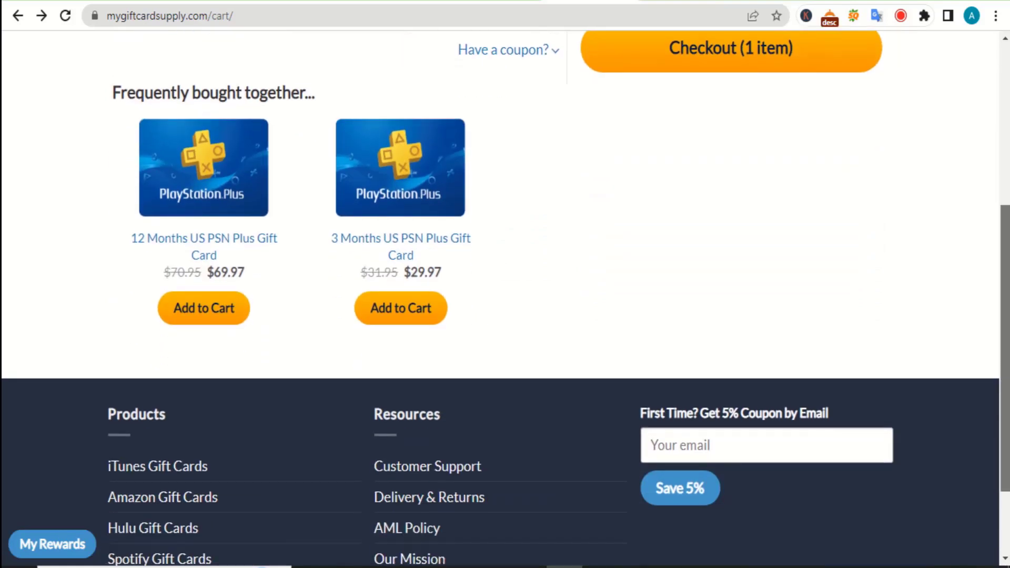
{"action": "scroll", "coordinate": [964, 124], "scroll_direction": "up", "scroll_amount": 4}
{"action": "scroll", "coordinate": [976, 163], "scroll_direction": "down", "scroll_amount": 3}
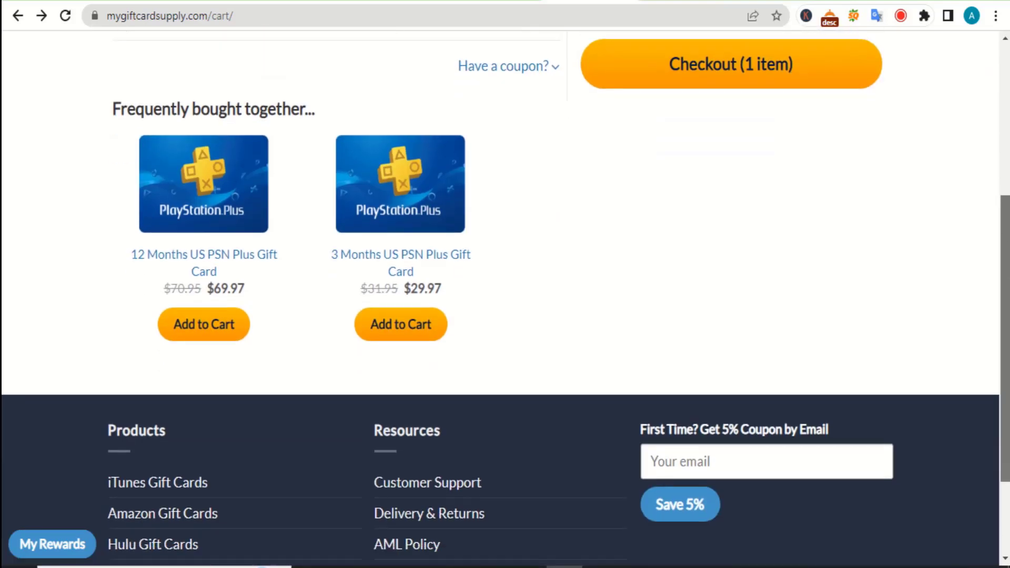
{"action": "scroll", "coordinate": [505, 315], "scroll_direction": "down", "scroll_amount": 2}
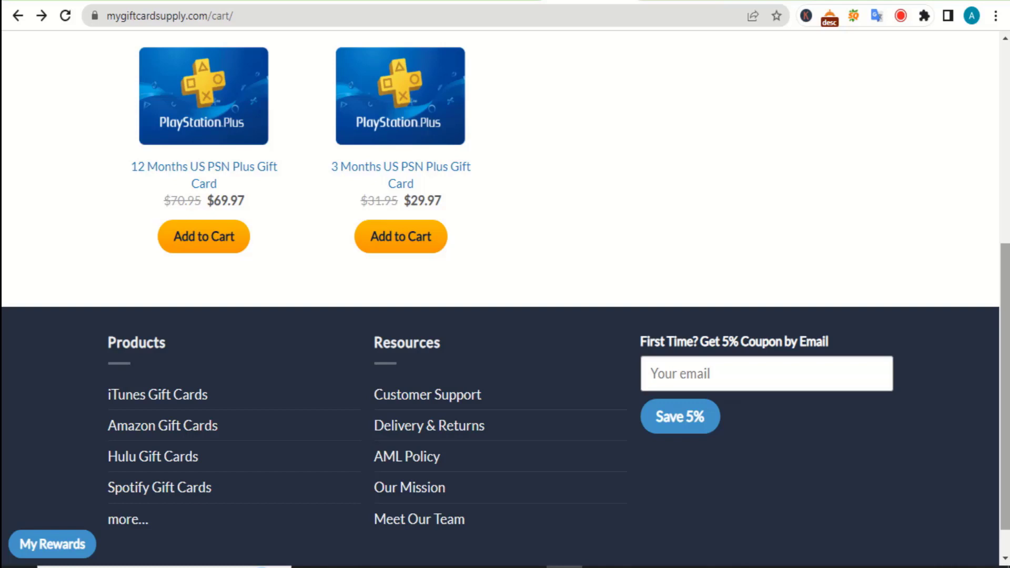
{"action": "scroll", "coordinate": [997, 251], "scroll_direction": "up", "scroll_amount": 2}
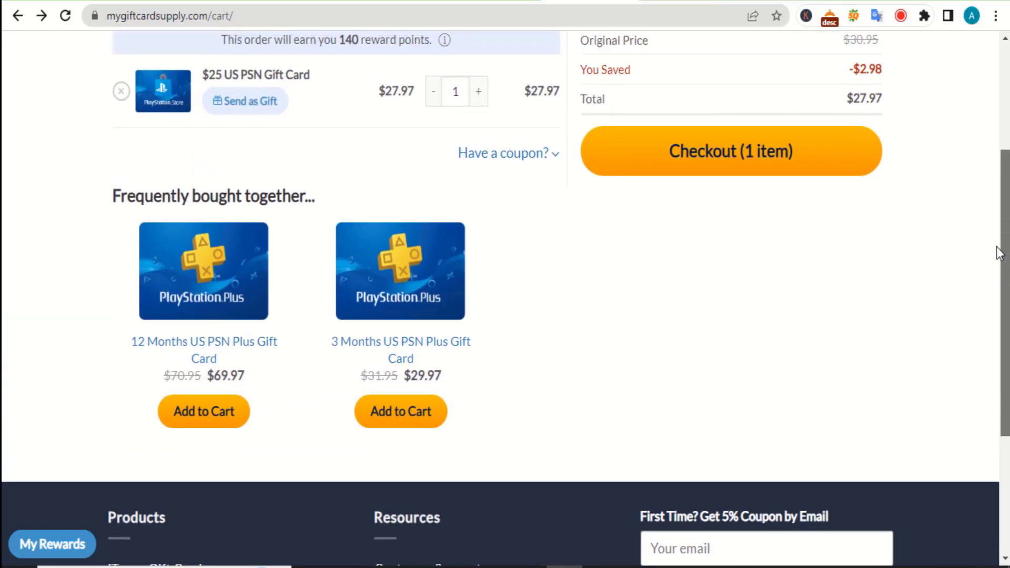